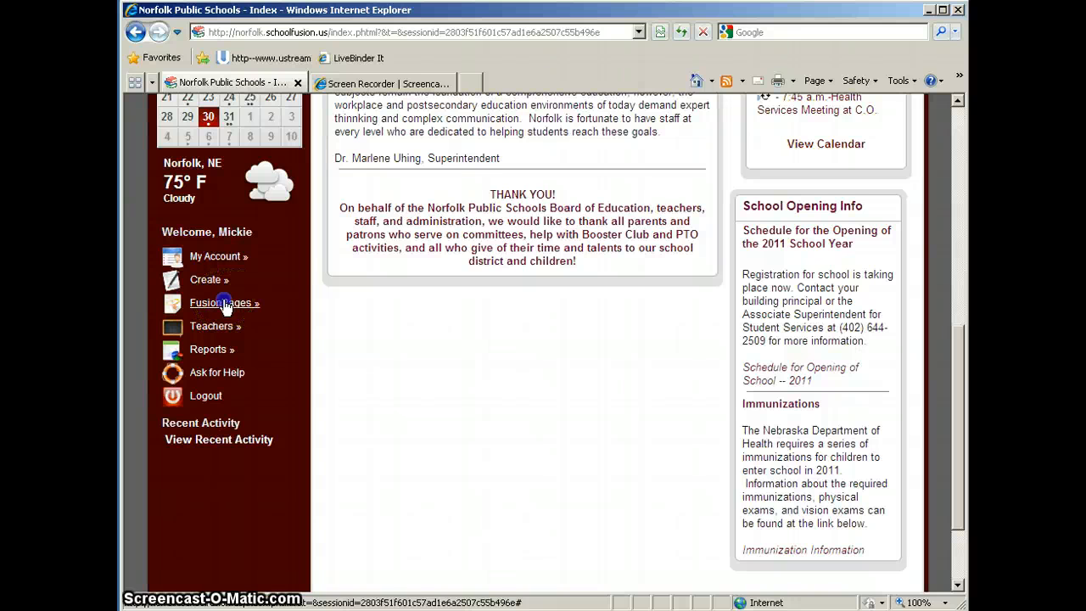
- Show the FusionPages list with the teacher's classroom pages, including INFO TECH APPS I: S1 - 8
{"action": "left_click", "coordinate": [224, 304]}
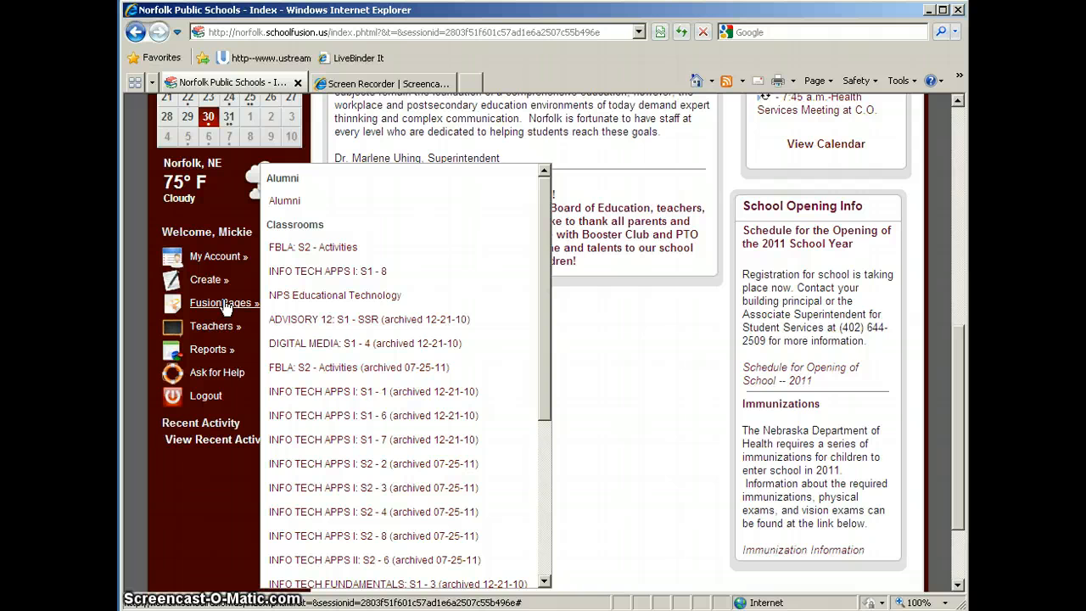
- Open the INFO TECH APPS I: S1 - 8 classroom FusionPage from the Classrooms list
{"action": "left_click", "coordinate": [325, 271]}
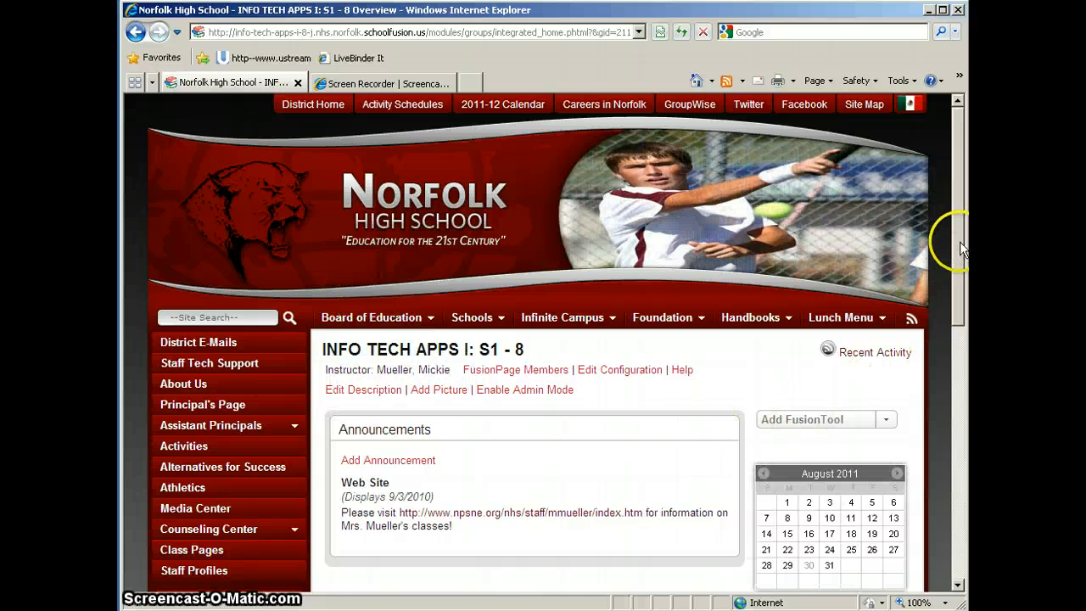
{"action": "left_click_drag", "start_coordinate": [958, 240], "coordinate": [958, 334]}
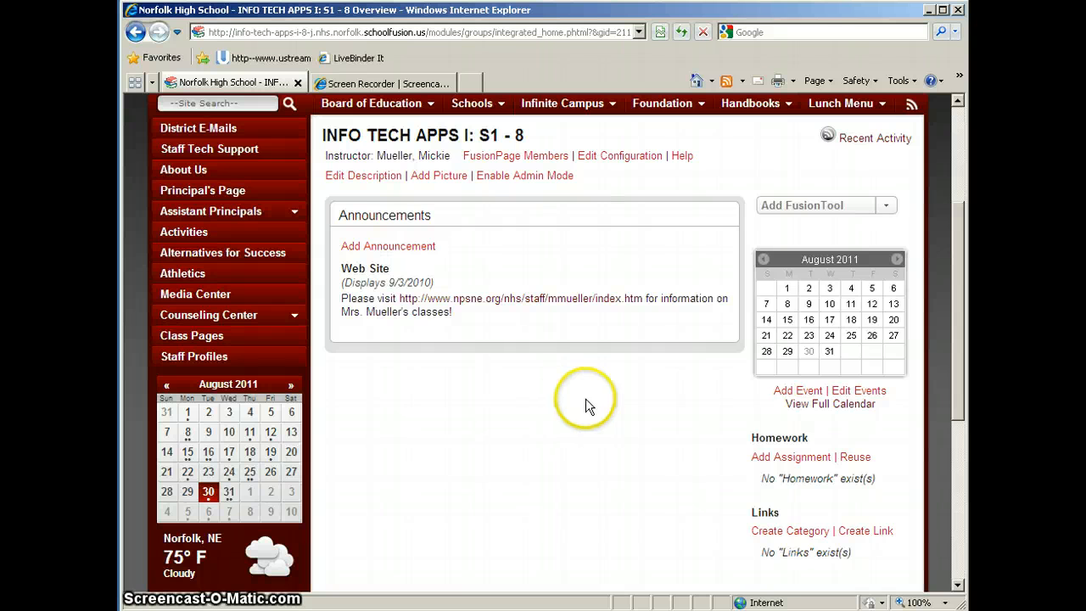
{"action": "mouse_move", "coordinate": [543, 260]}
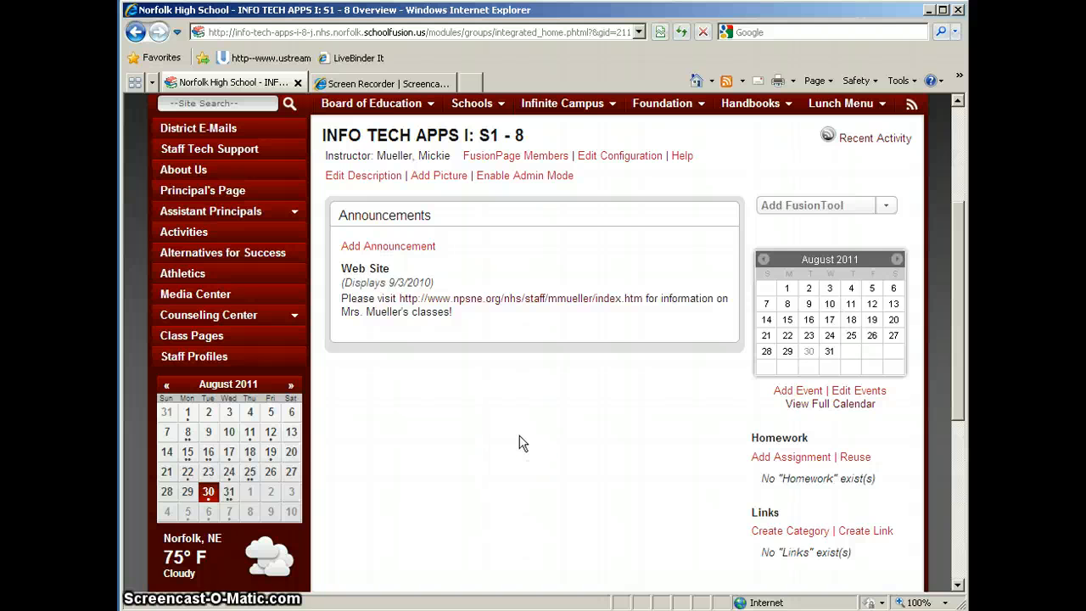
- Add a Files FusionTool, move it below Announcements, and start a new folder
{"action": "left_click", "coordinate": [812, 208]}
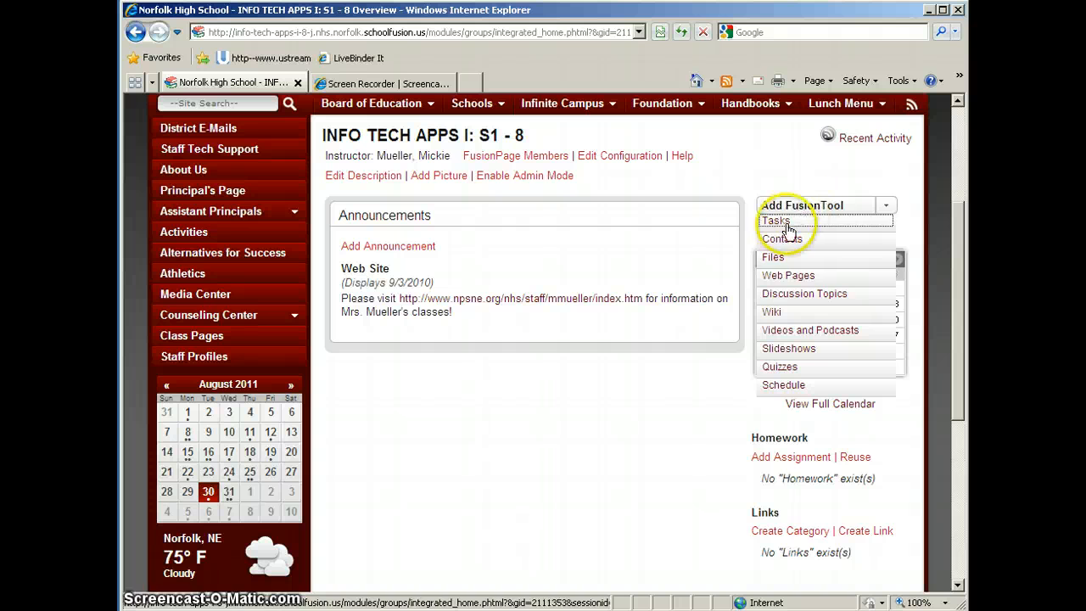
{"action": "left_click", "coordinate": [772, 258]}
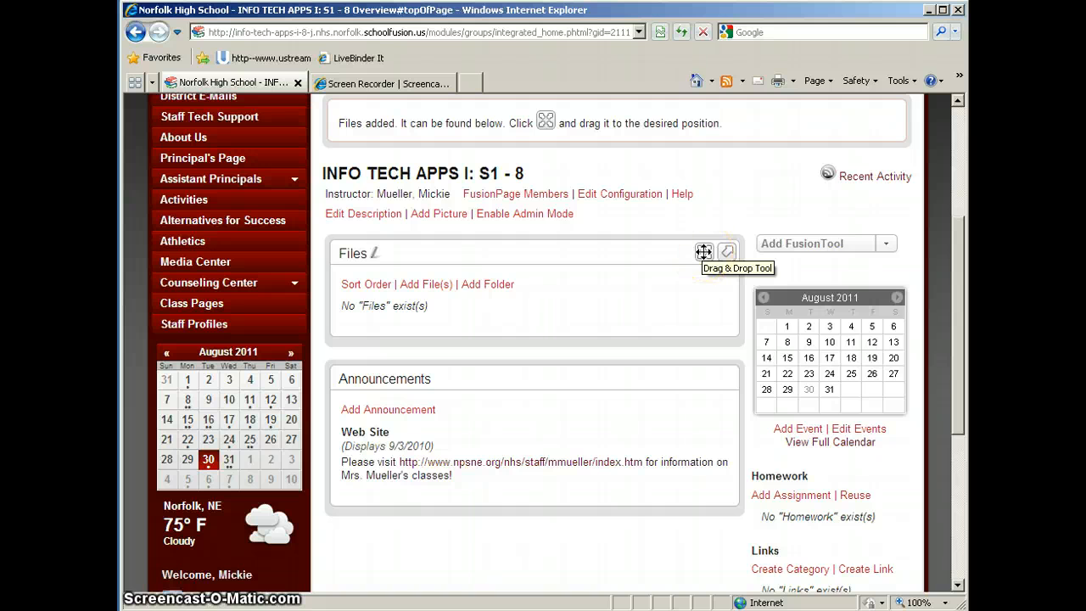
{"action": "left_click_drag", "start_coordinate": [703, 252], "coordinate": [704, 423]}
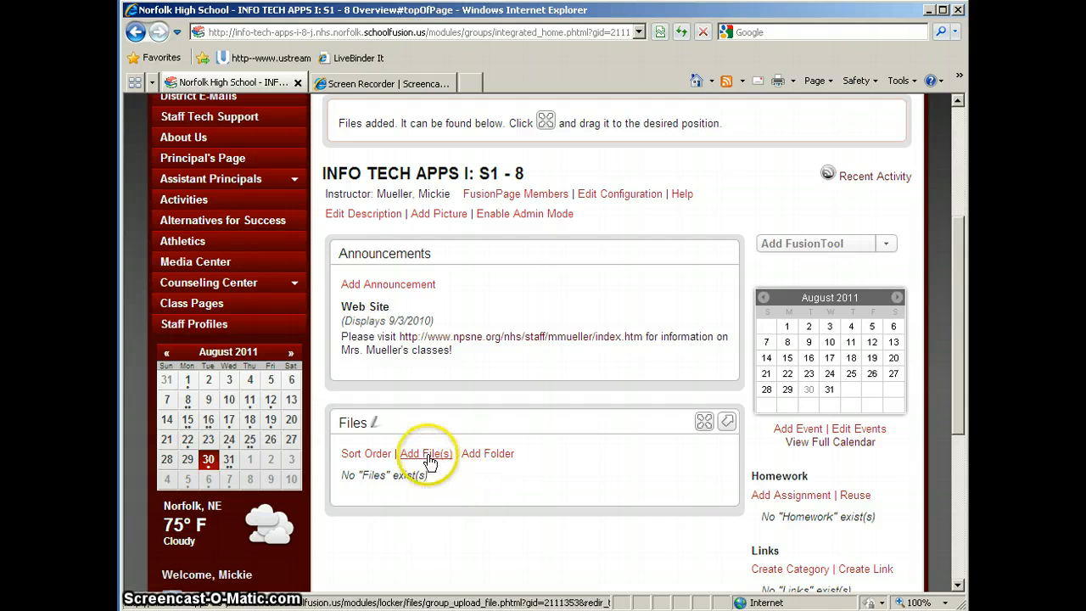
{"action": "left_click", "coordinate": [490, 453]}
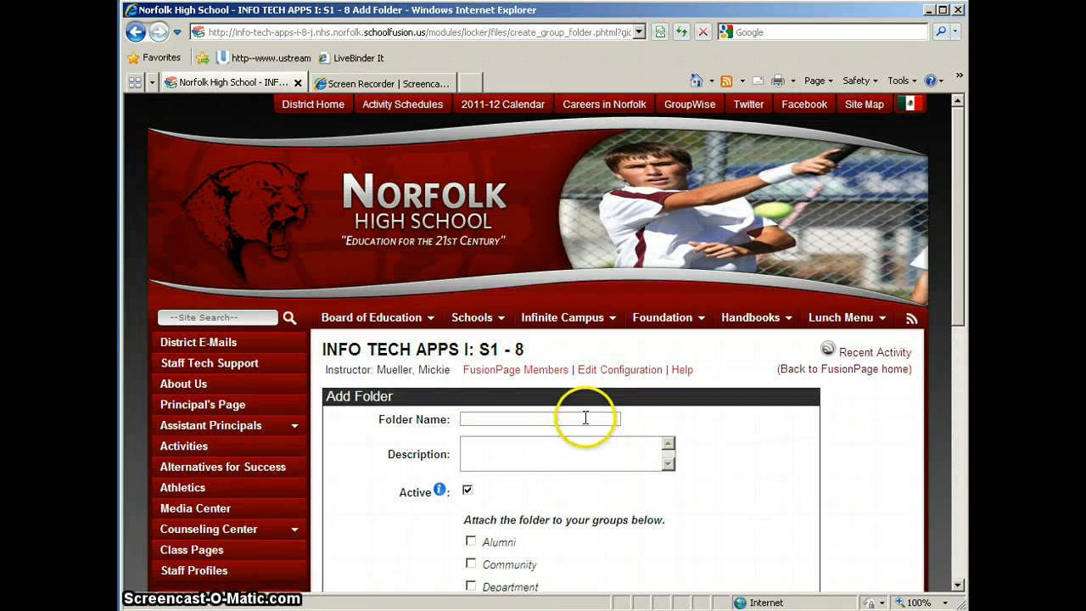
- Create a 'Chapter 1' folder in the Files tool, keeping the class group checked
{"action": "left_click", "coordinate": [583, 416]}
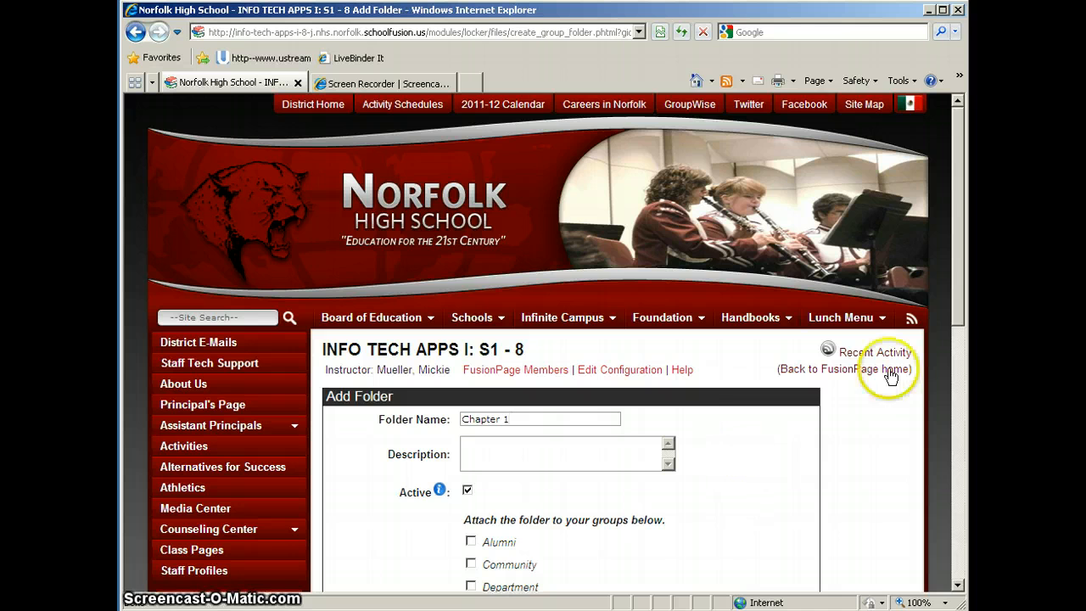
{"action": "left_click_drag", "start_coordinate": [962, 290], "coordinate": [960, 376]}
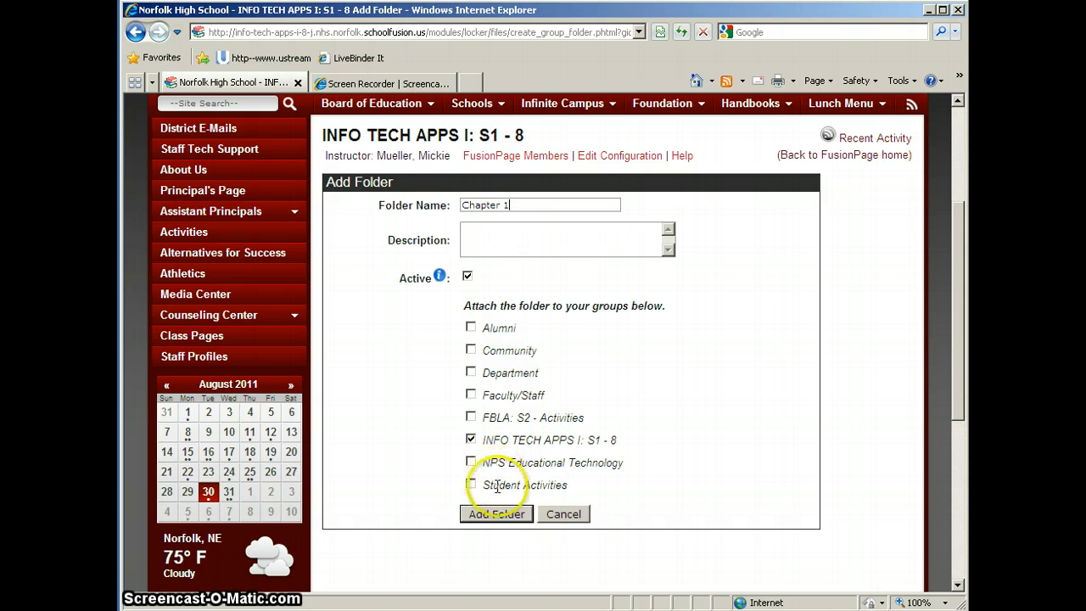
{"action": "left_click", "coordinate": [498, 513]}
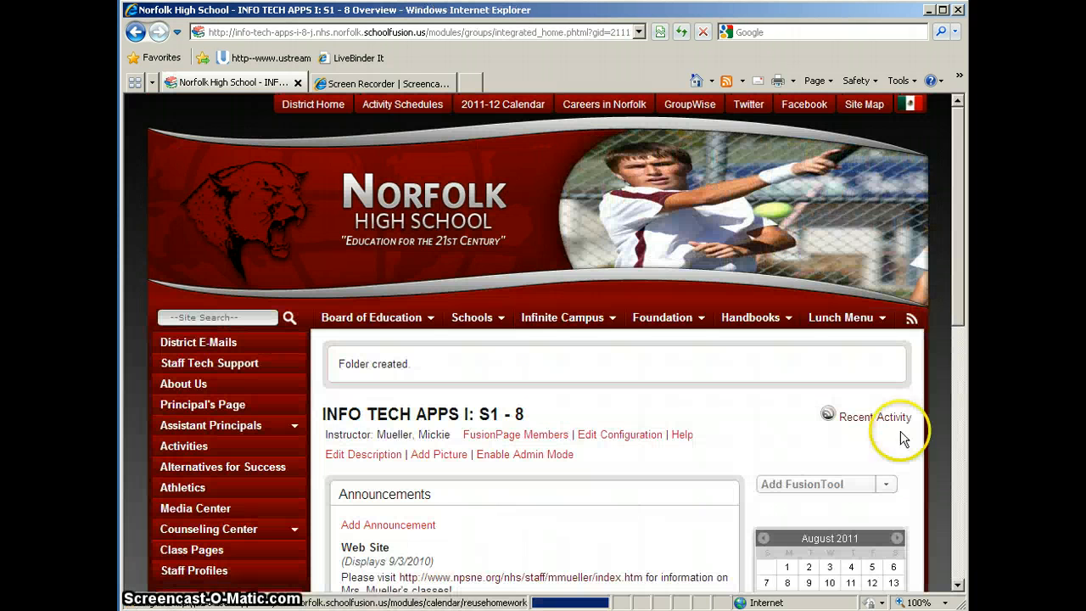
{"action": "left_click_drag", "start_coordinate": [956, 269], "coordinate": [954, 410]}
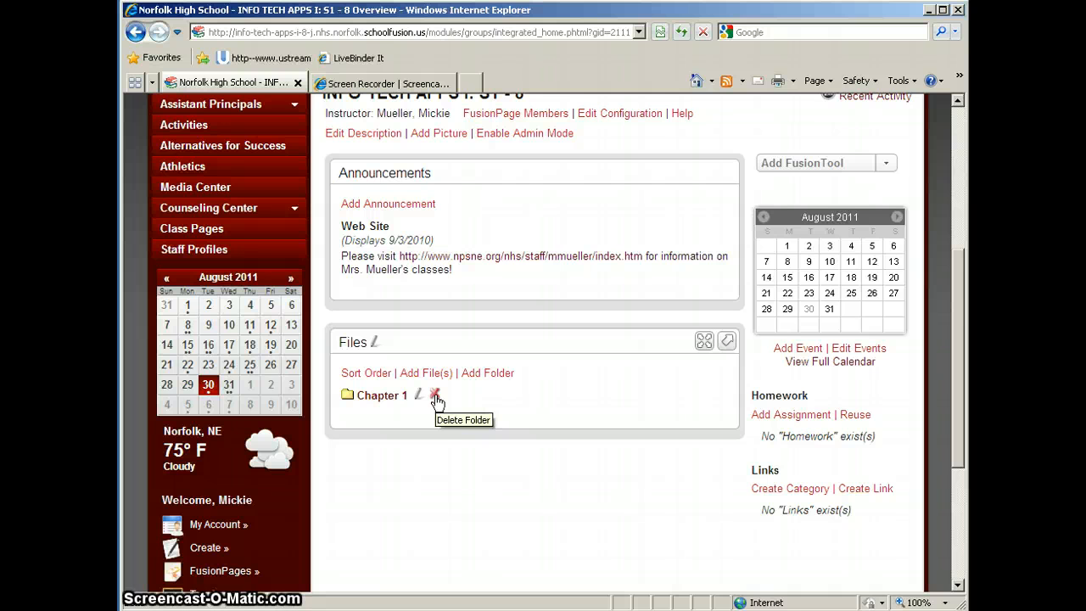
- Open the Chapter 1 folder and start an Add File form with Chapter 1 as parent
{"action": "left_click", "coordinate": [382, 397]}
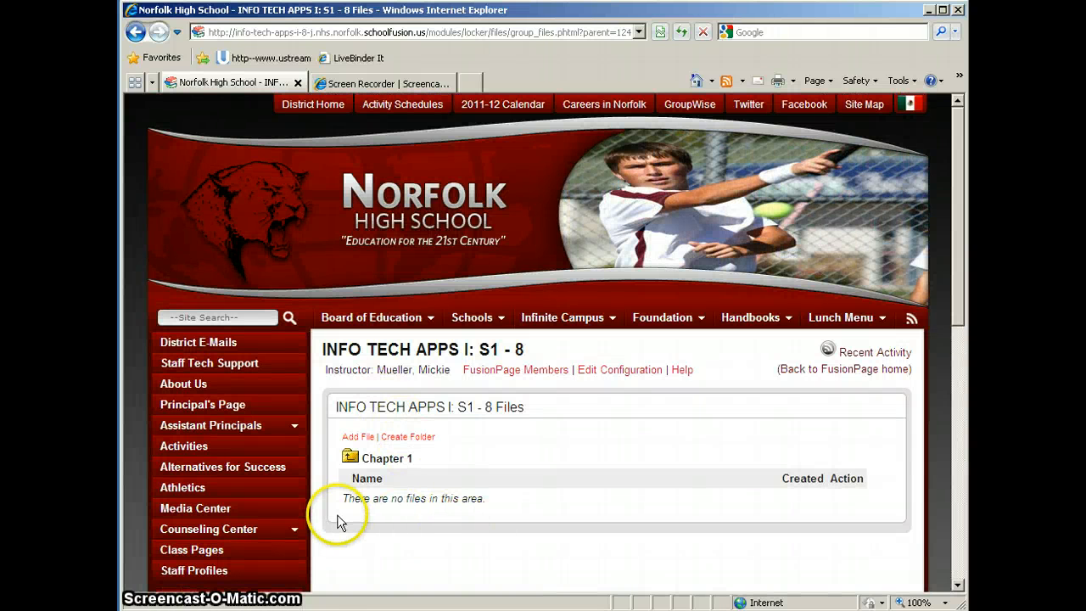
{"action": "left_click", "coordinate": [356, 438]}
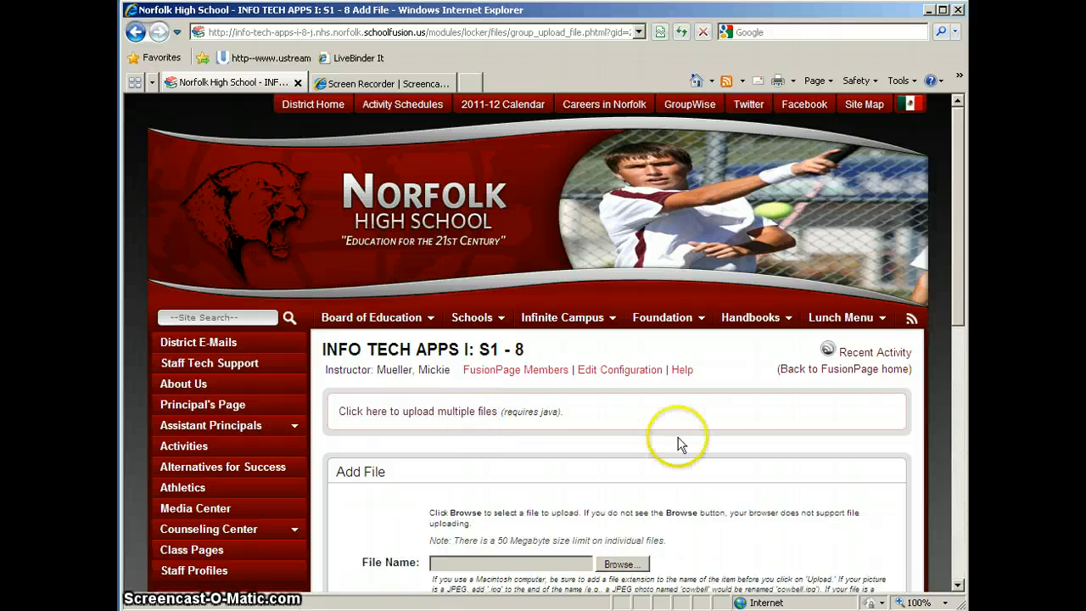
{"action": "left_click_drag", "start_coordinate": [958, 262], "coordinate": [959, 394]}
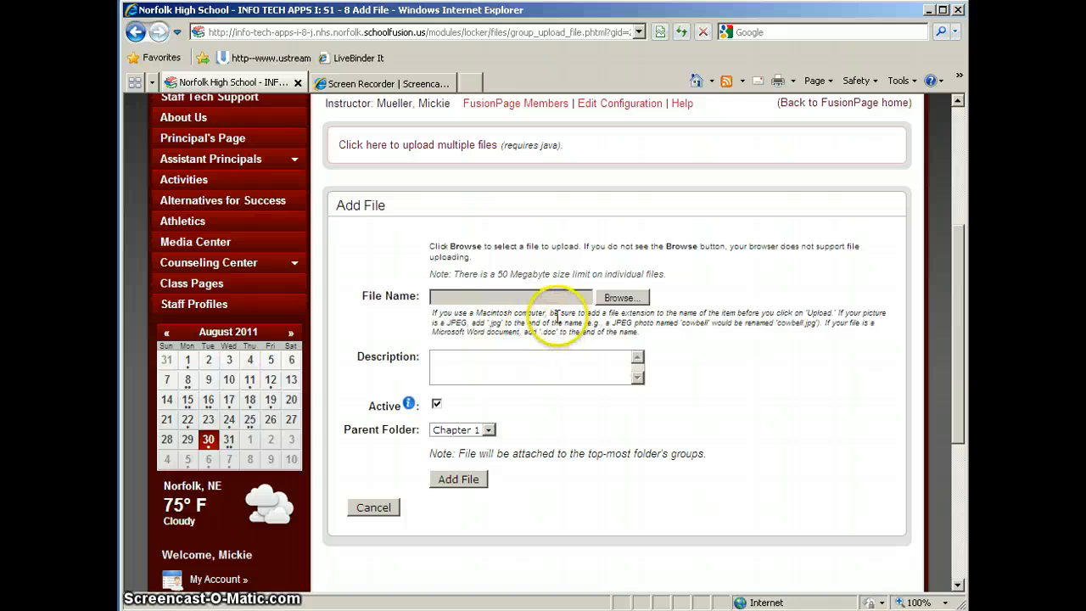
- Upload Chapter1Outline.pdf from StaffTraining into the Chapter 1 folder
{"action": "left_click", "coordinate": [622, 298]}
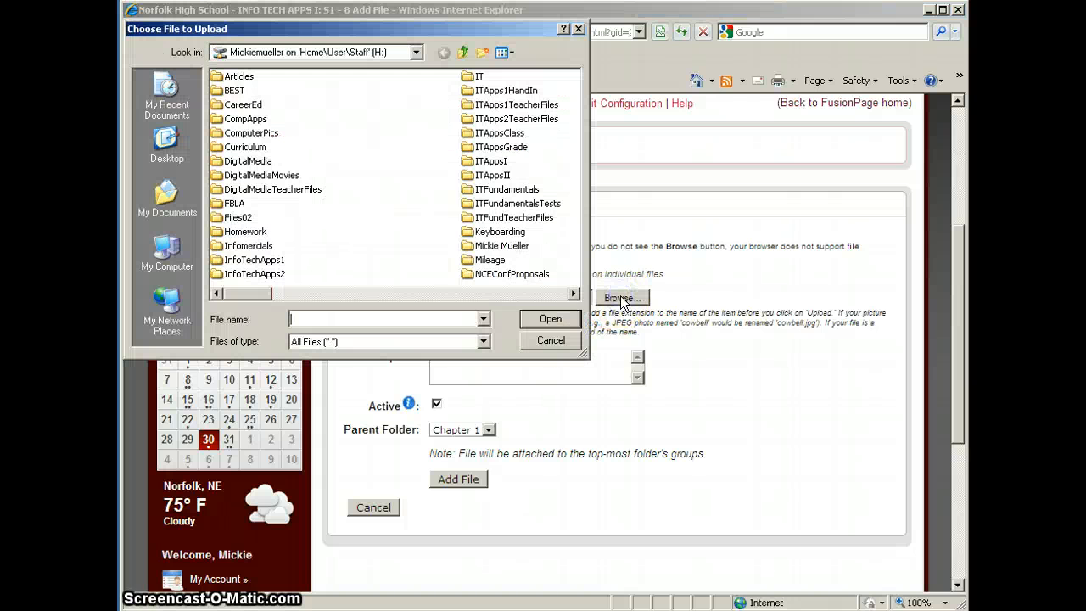
{"action": "left_click", "coordinate": [574, 293]}
{"action": "left_click", "coordinate": [573, 293]}
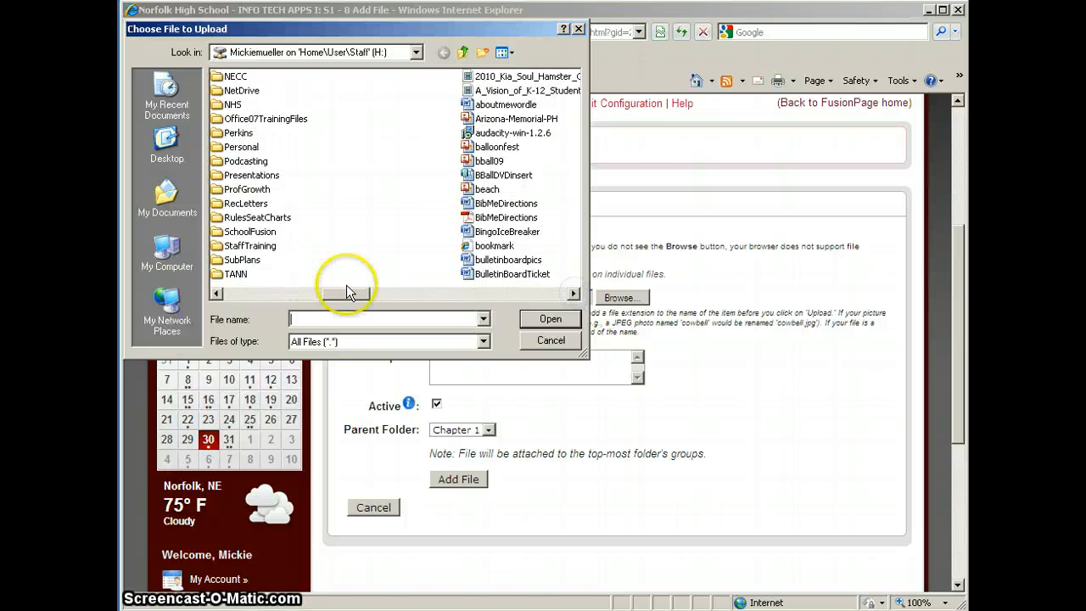
{"action": "double_click", "coordinate": [250, 245]}
{"action": "left_click", "coordinate": [378, 189]}
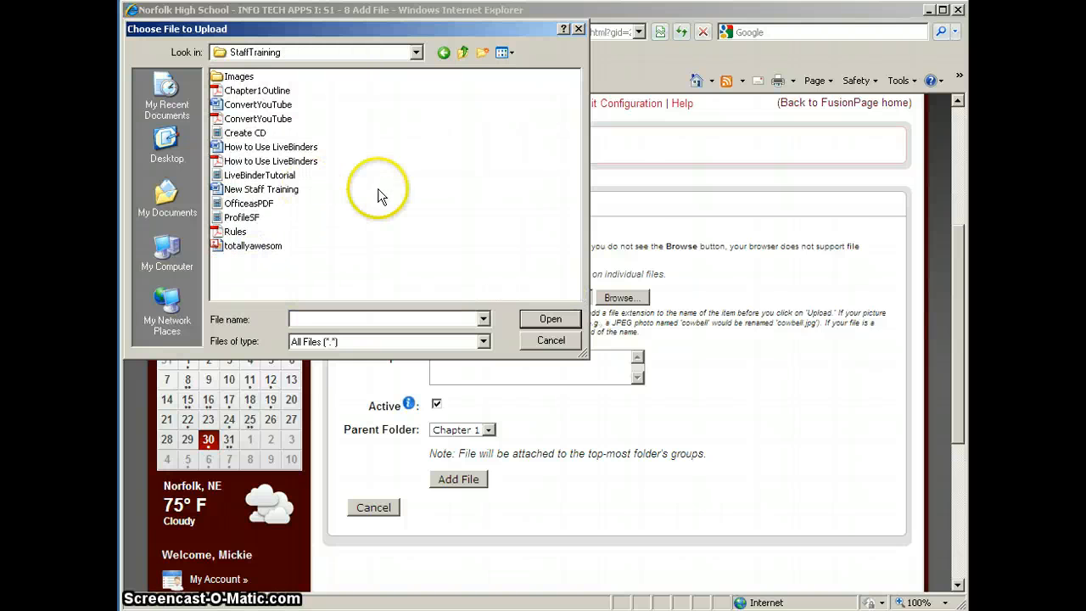
{"action": "left_click", "coordinate": [257, 90]}
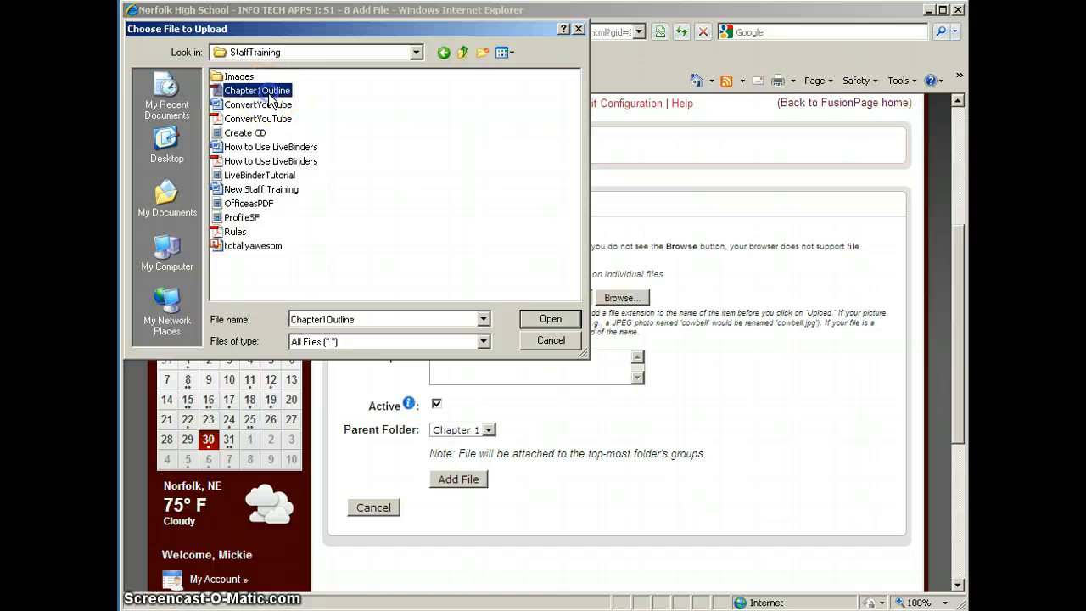
{"action": "left_click", "coordinate": [551, 319]}
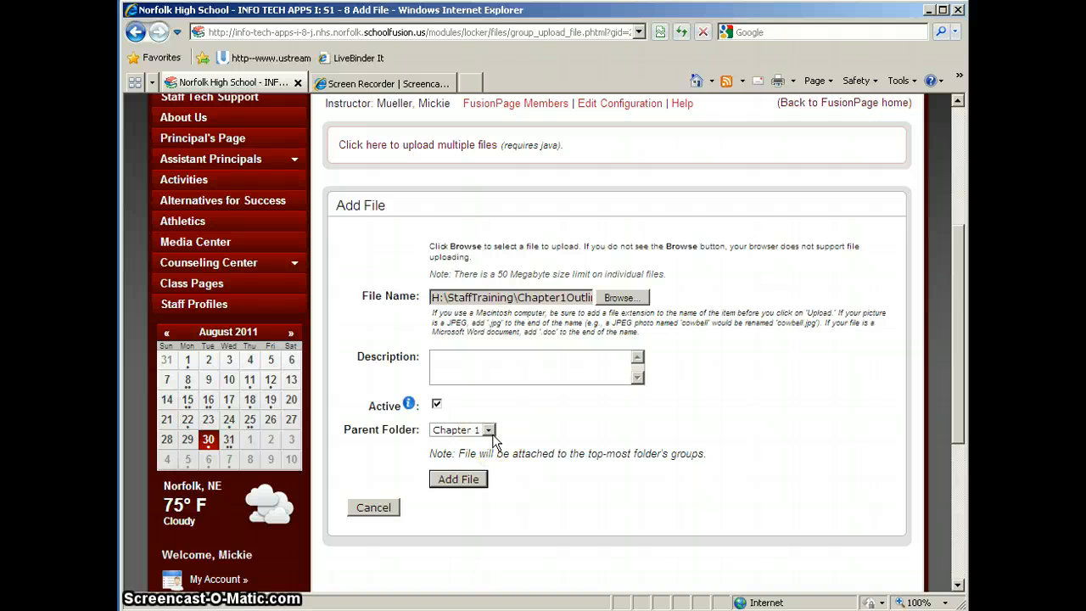
{"action": "left_click", "coordinate": [464, 479]}
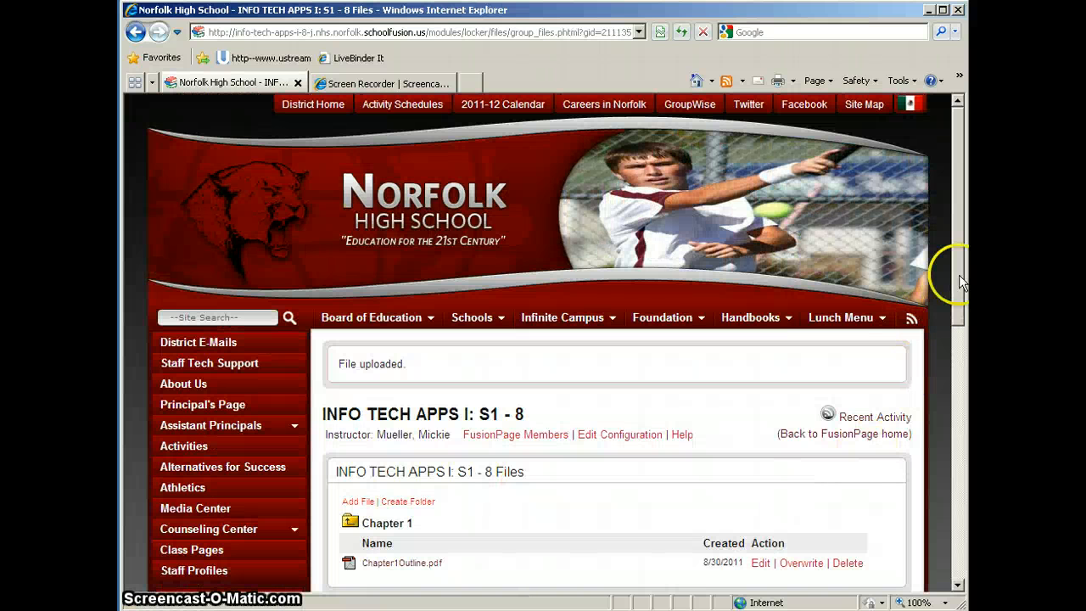
{"action": "left_click_drag", "start_coordinate": [963, 280], "coordinate": [963, 356]}
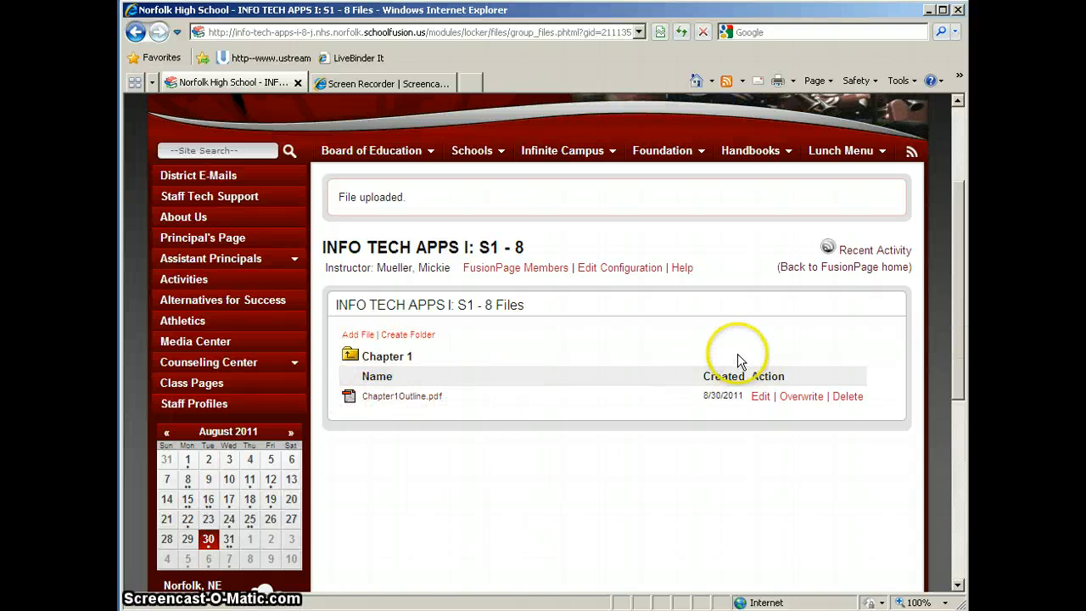
- Return to the INFO TECH APPS I: S1 - 8 home page showing the Chapter 1 folder in Files
{"action": "left_click", "coordinate": [848, 268]}
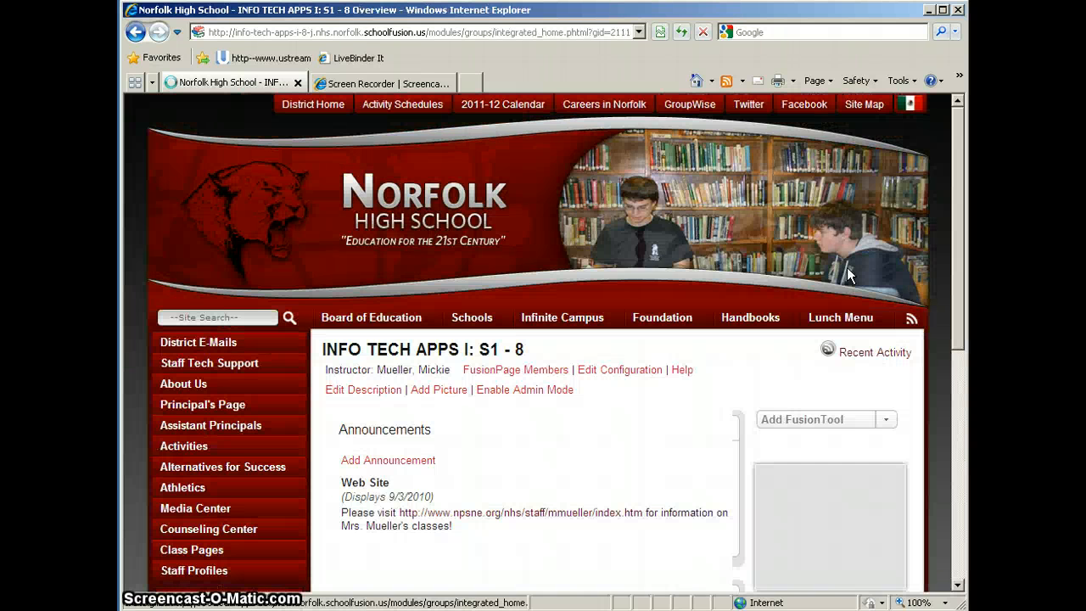
{"action": "scroll", "coordinate": [507, 425], "scroll_direction": "down", "scroll_amount": 4}
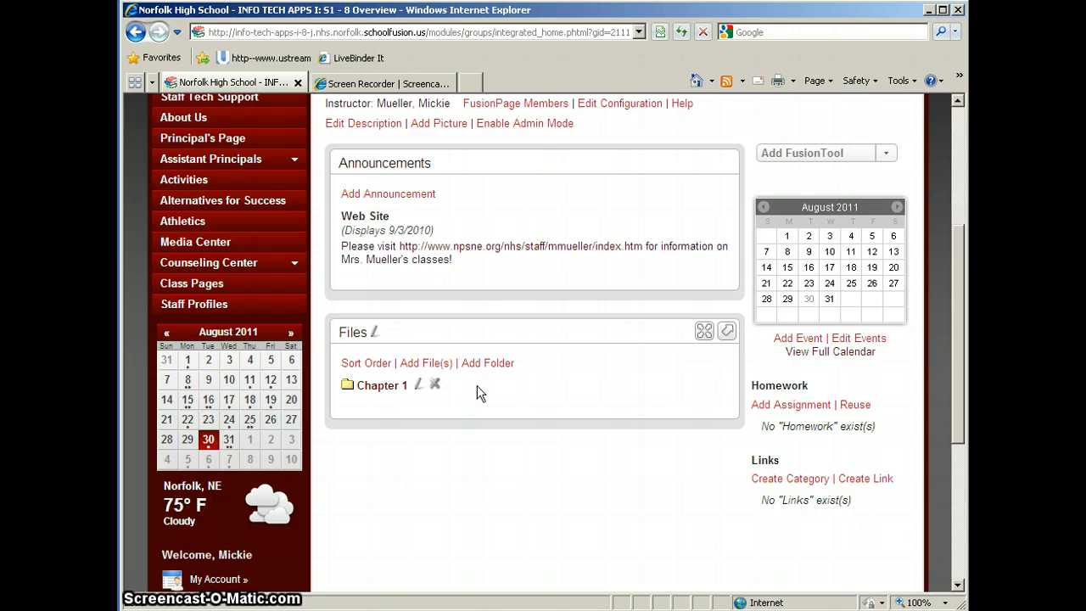
- Start a new file upload and choose H:\StaffTraining\Rules.pdf, leaving the parent folder at None
{"action": "left_click", "coordinate": [434, 367]}
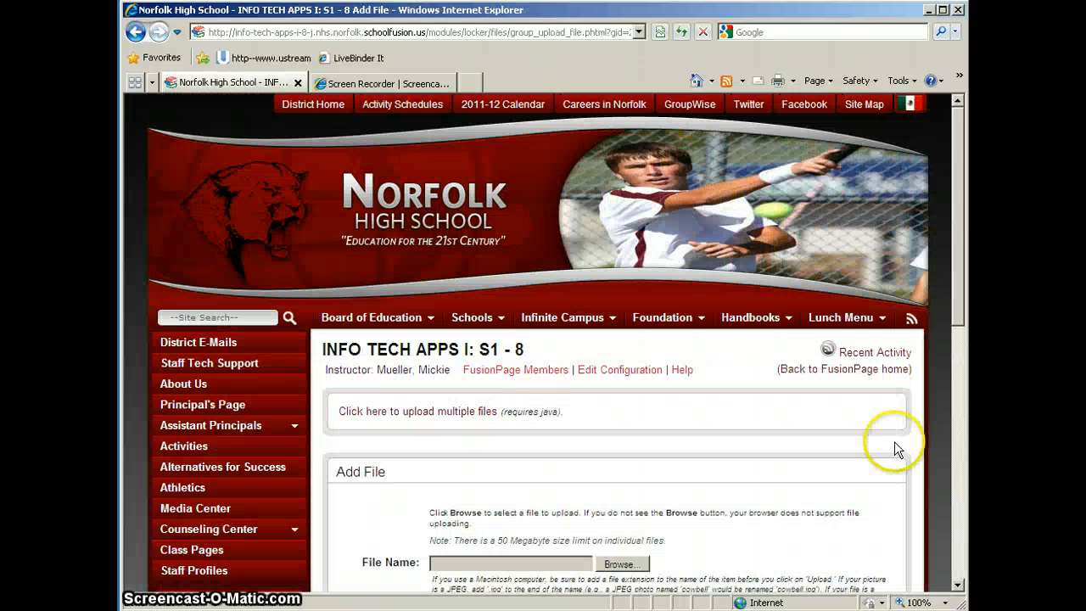
{"action": "left_click_drag", "start_coordinate": [965, 280], "coordinate": [959, 400]}
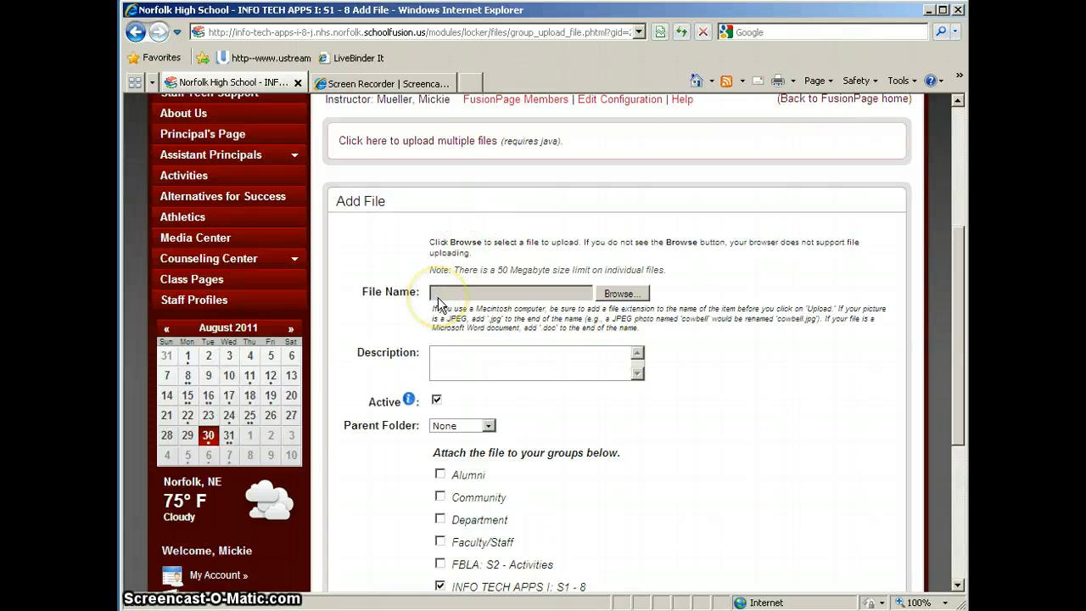
{"action": "left_click", "coordinate": [624, 294]}
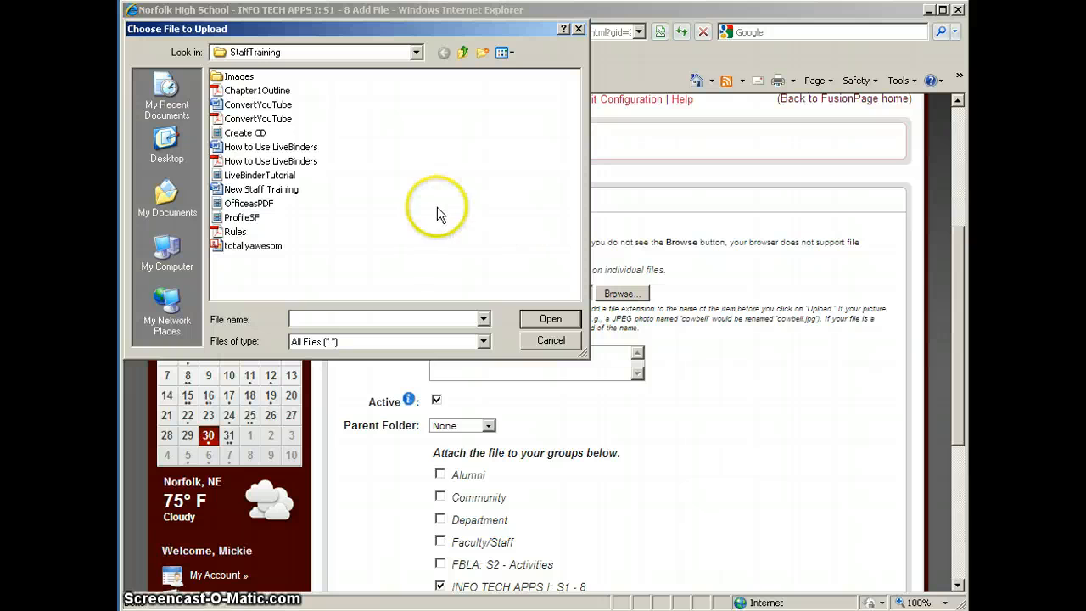
{"action": "left_click", "coordinate": [233, 231]}
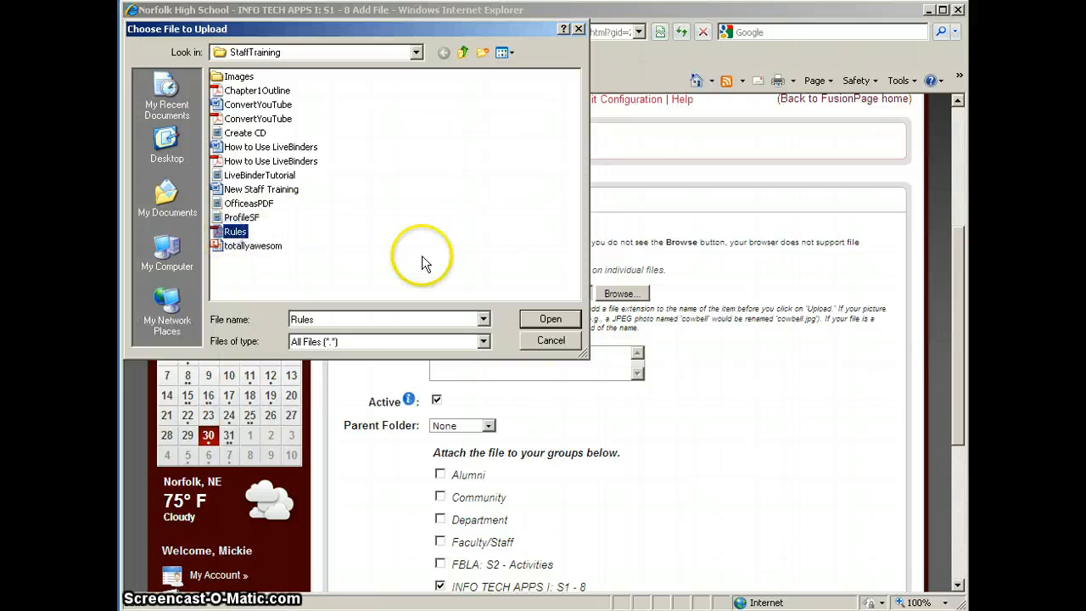
{"action": "left_click", "coordinate": [550, 319]}
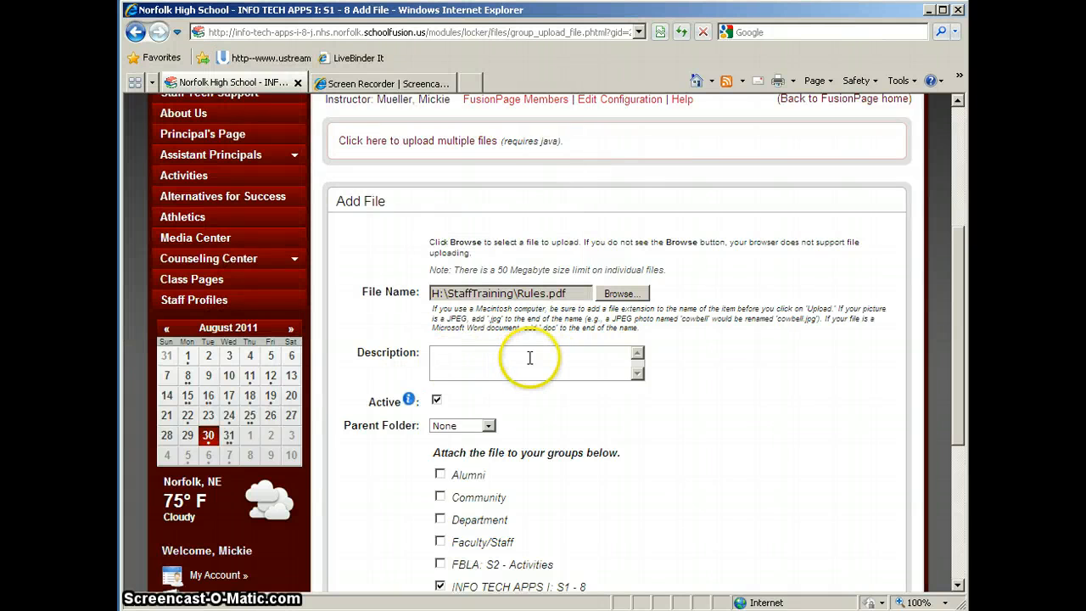
{"action": "scroll", "coordinate": [957, 343], "scroll_direction": "down", "scroll_amount": 3}
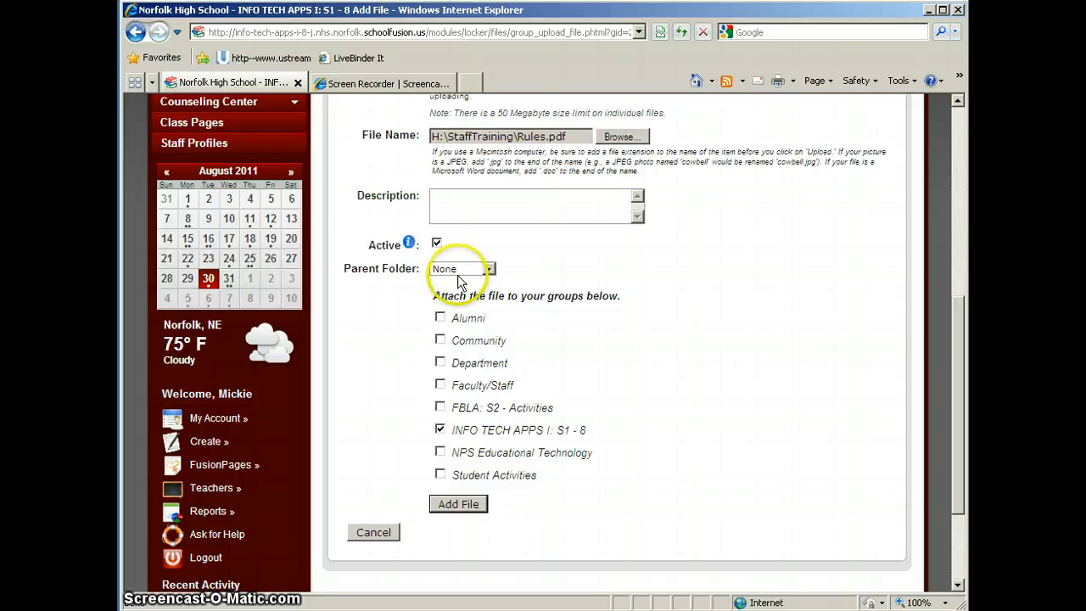
- Upload Rules.pdf so it's listed in the Files panel beside the Chapter 1 folder
{"action": "left_click", "coordinate": [449, 505]}
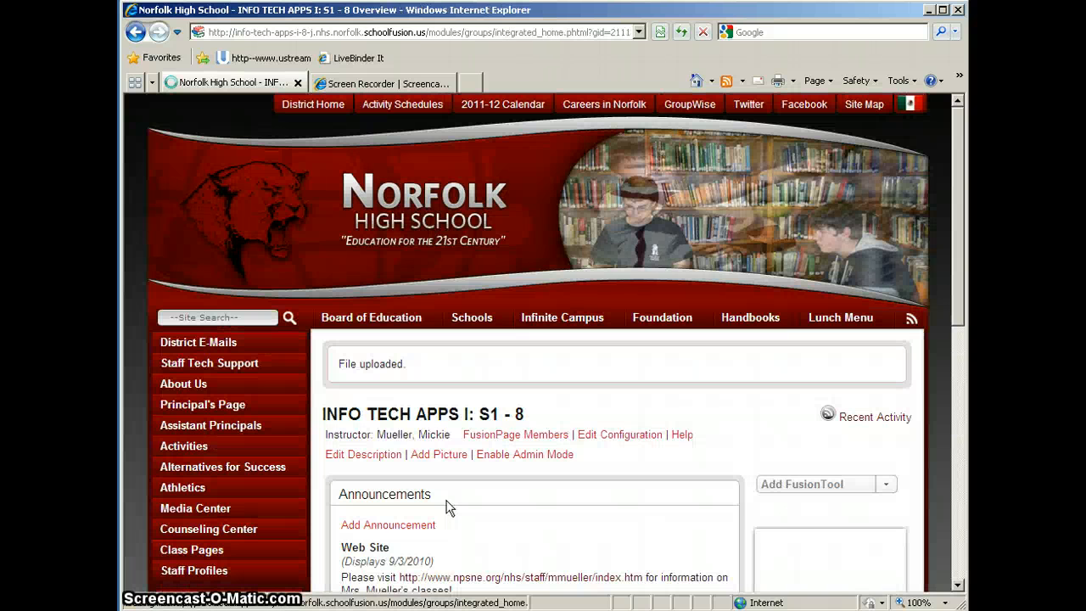
{"action": "left_click_drag", "start_coordinate": [954, 244], "coordinate": [961, 407]}
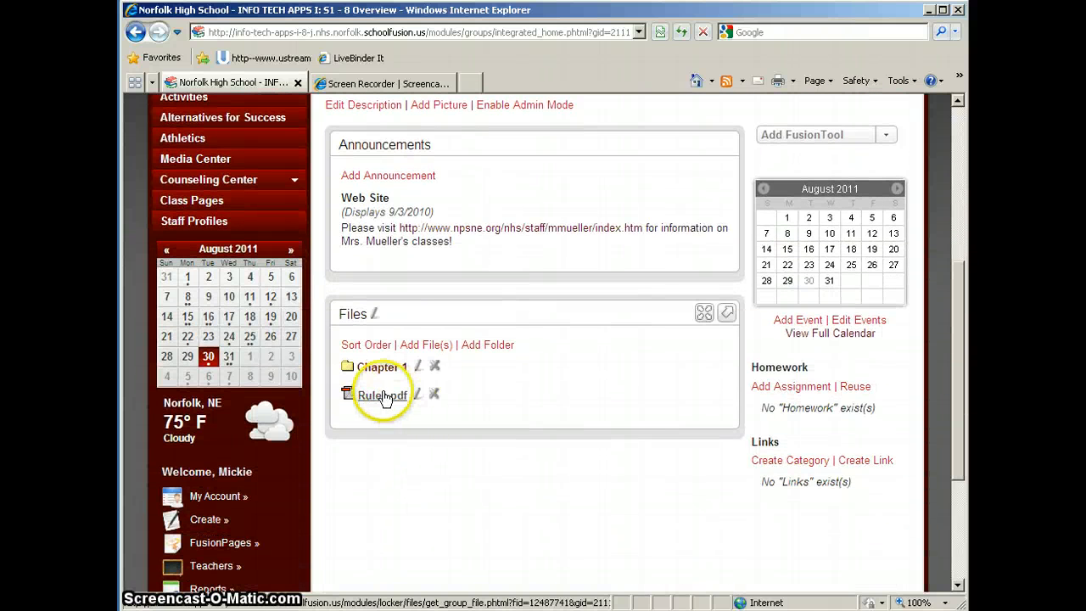